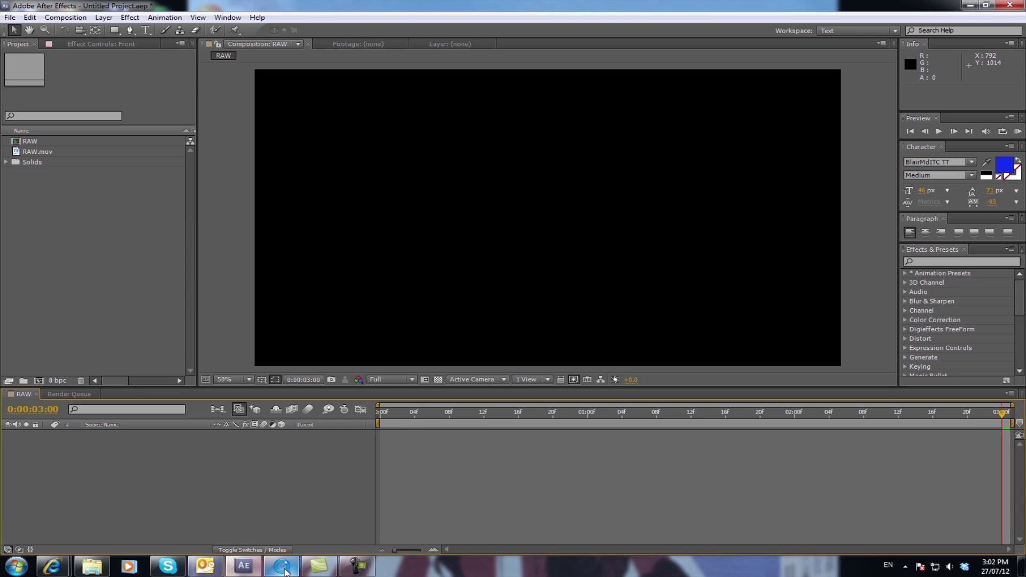
- Play the finished fin1 kitchen clip in QuickTime Player, then minimize the player
mouse_move(284, 571)
left_click(321, 497)
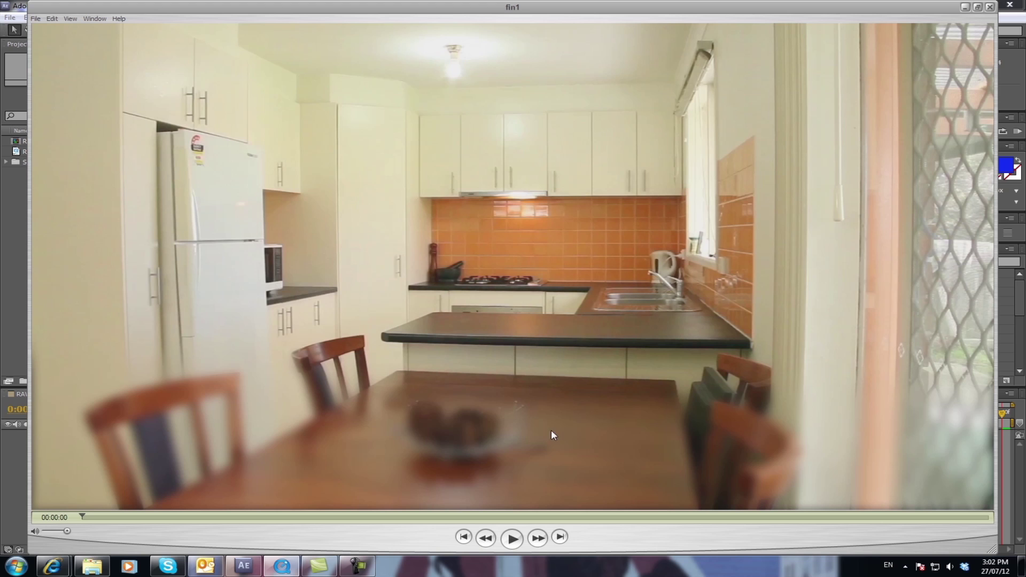
left_click(514, 540)
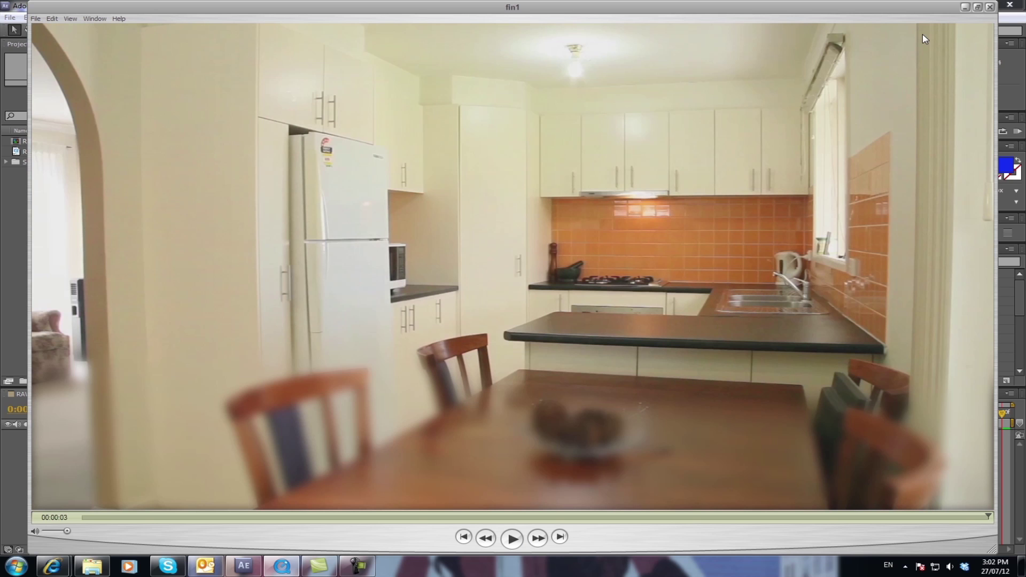
left_click(966, 7)
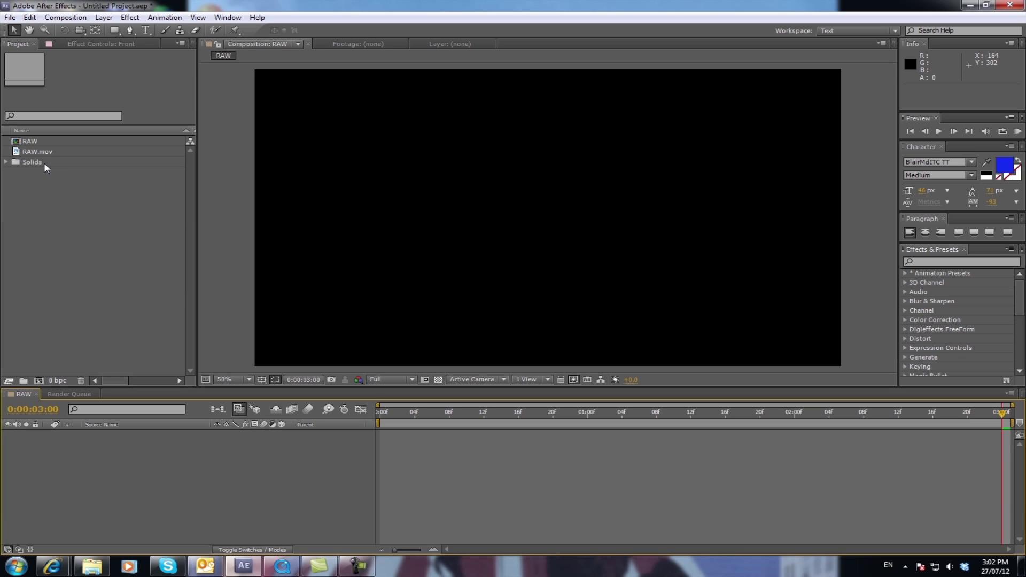
- Add RAW.mov to the RAW composition and scrub through the kitchen pan
left_click_drag(31, 151, 204, 455)
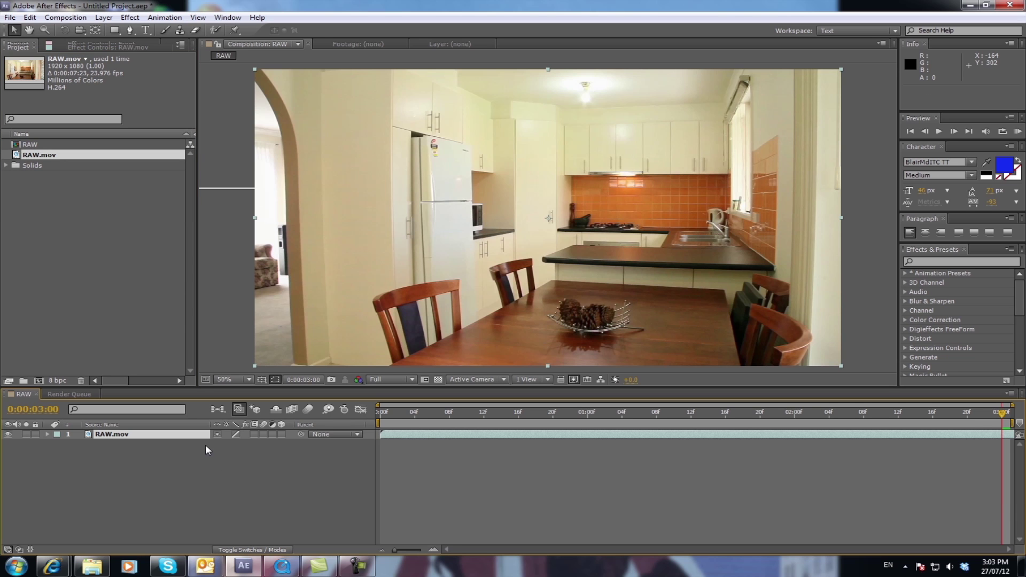
left_click(994, 415)
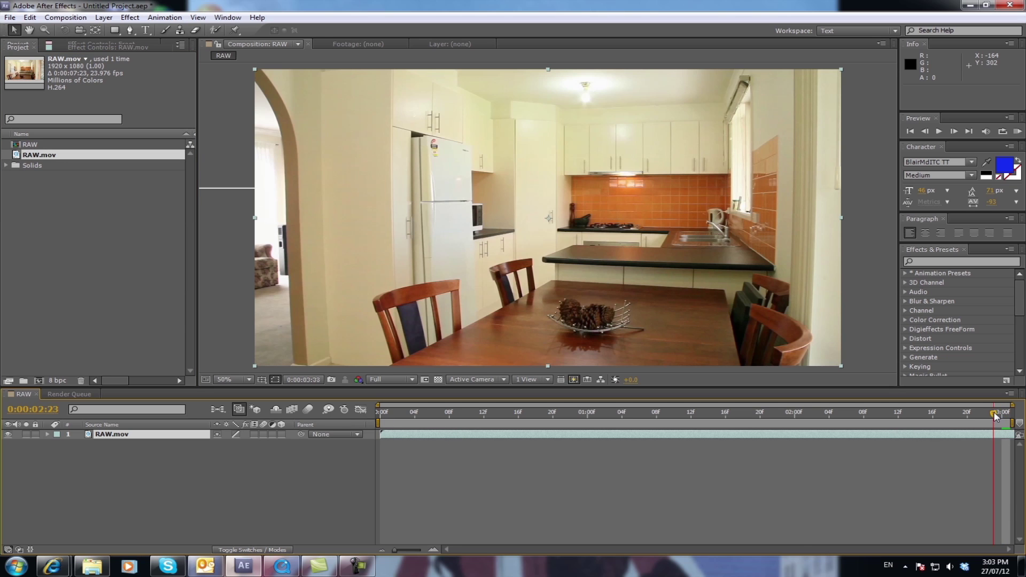
left_click_drag(995, 415, 717, 415)
left_click(461, 422)
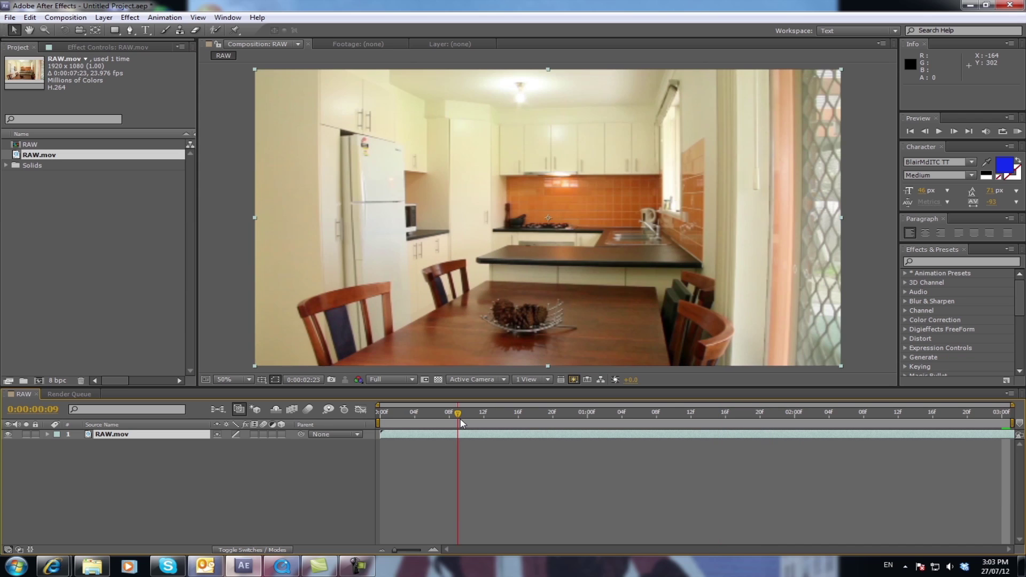
left_click_drag(462, 423, 378, 425)
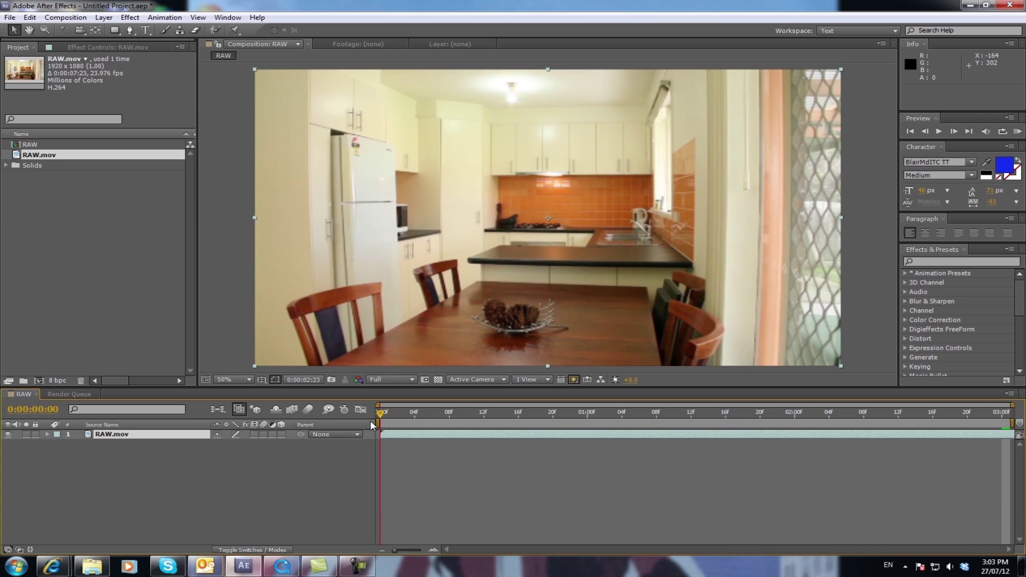
- Create a new adjustment layer above the footage
left_click(106, 19)
mouse_move(126, 31)
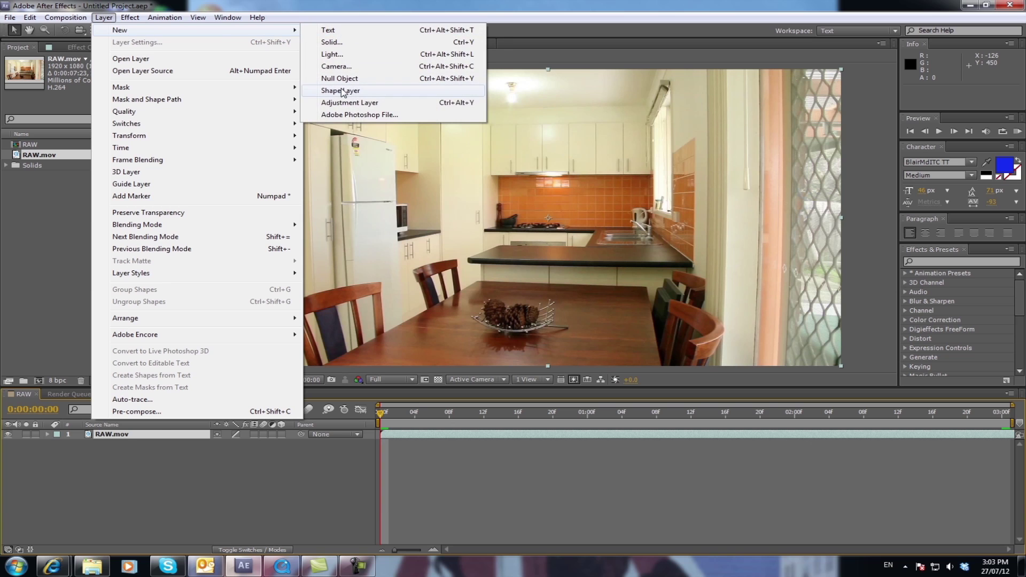
left_click(348, 104)
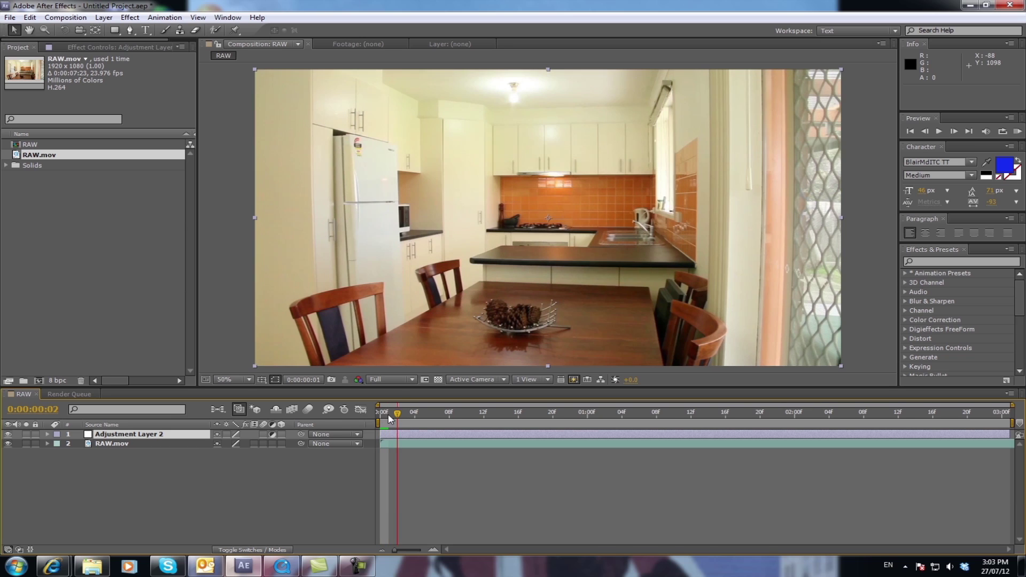
- Draw a closed seven-point Pen mask around the foreground table and chairs on Adjustment Layer 2
left_click(131, 30)
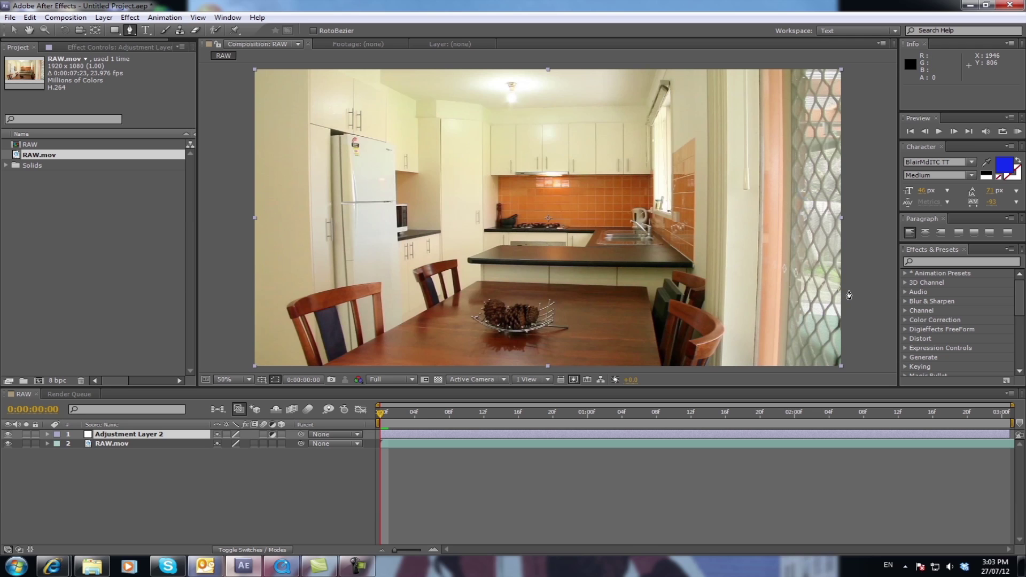
left_click(849, 371)
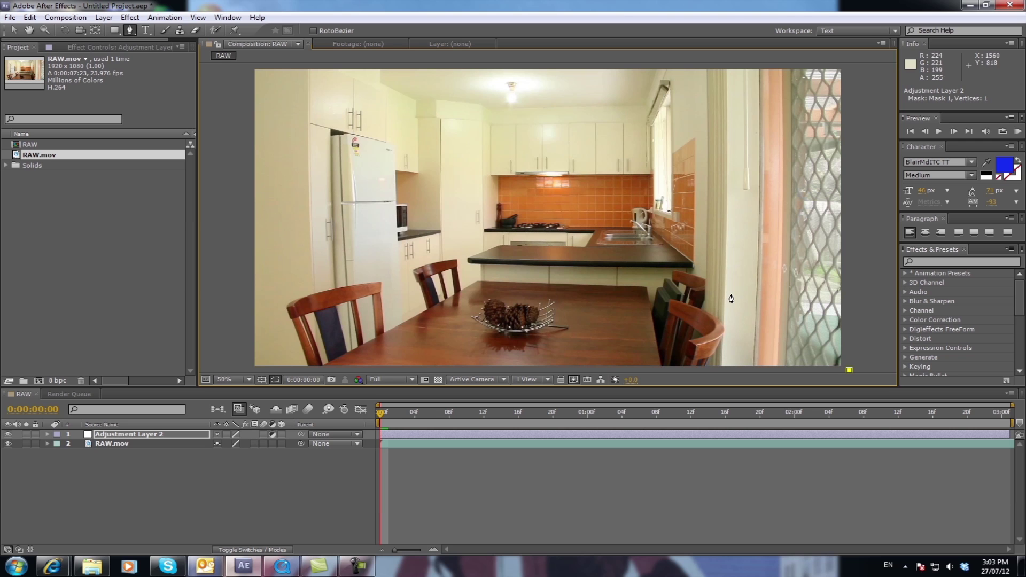
left_click(696, 291)
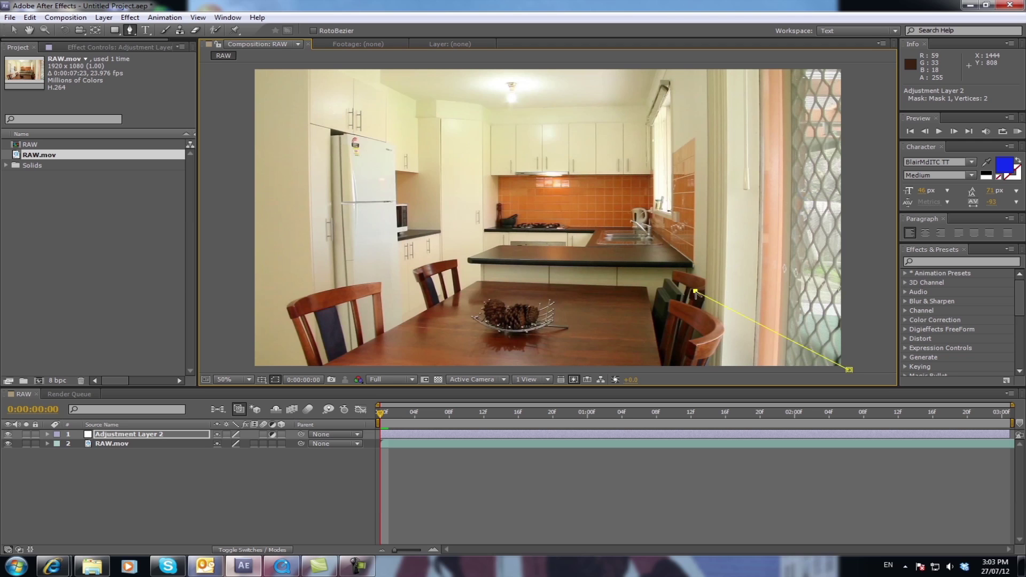
left_click(648, 302)
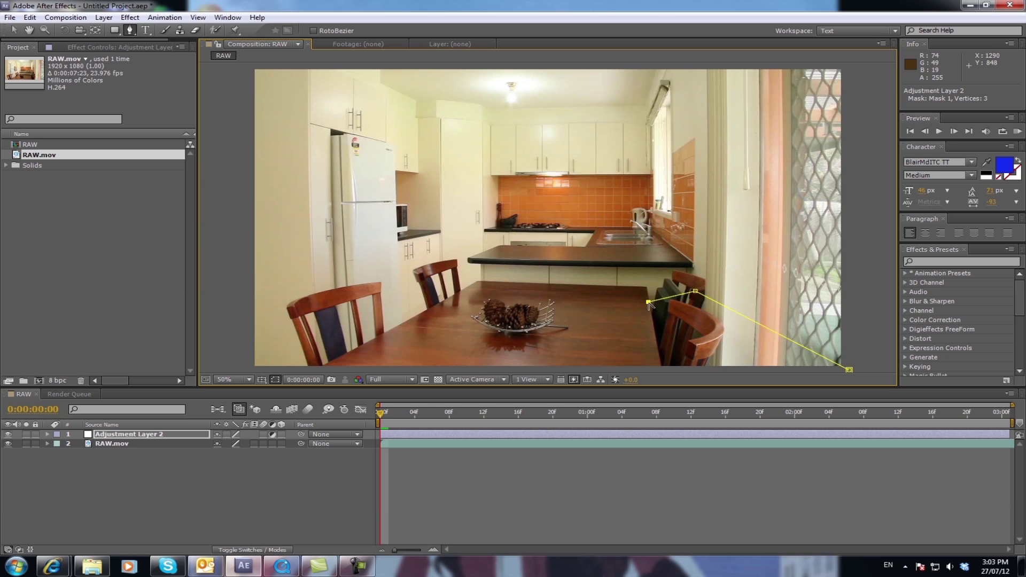
left_click(459, 293)
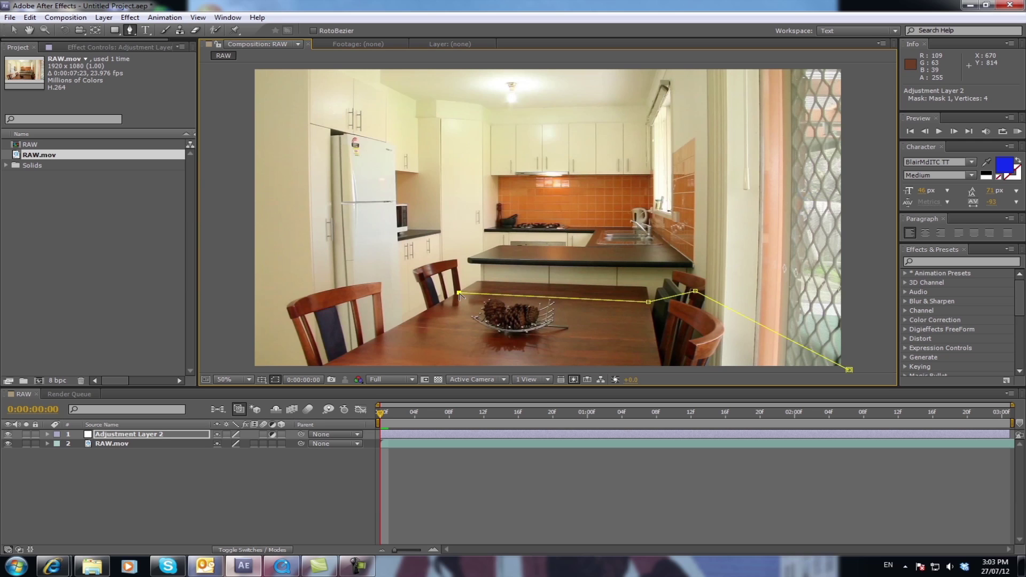
left_click(421, 274)
left_click(250, 296)
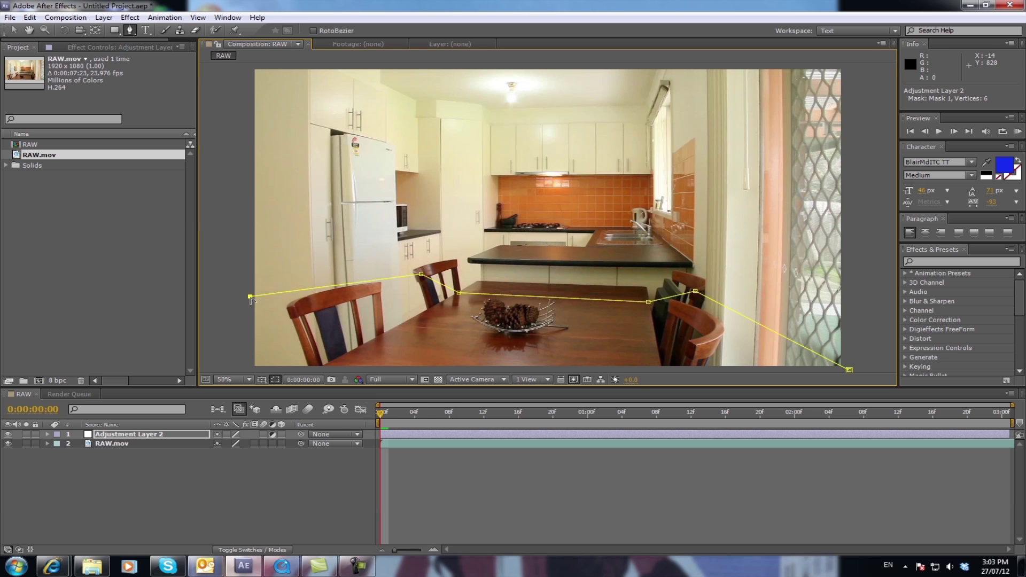
left_click(248, 369)
left_click(849, 370)
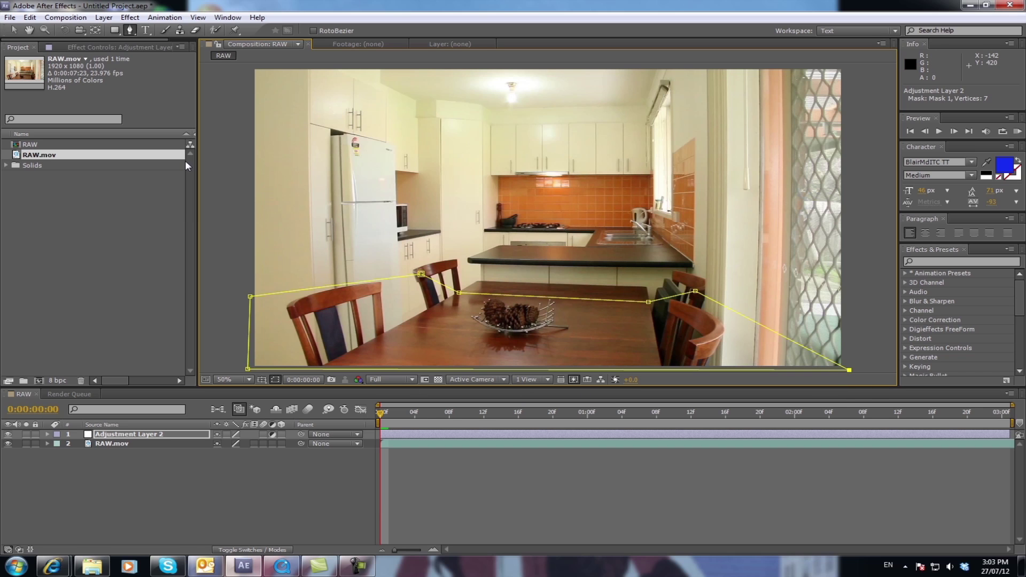
- Expand Mask 1 on Adjustment Layer 2 and set its starting Mask Path keyframe at 0:00
left_click(46, 434)
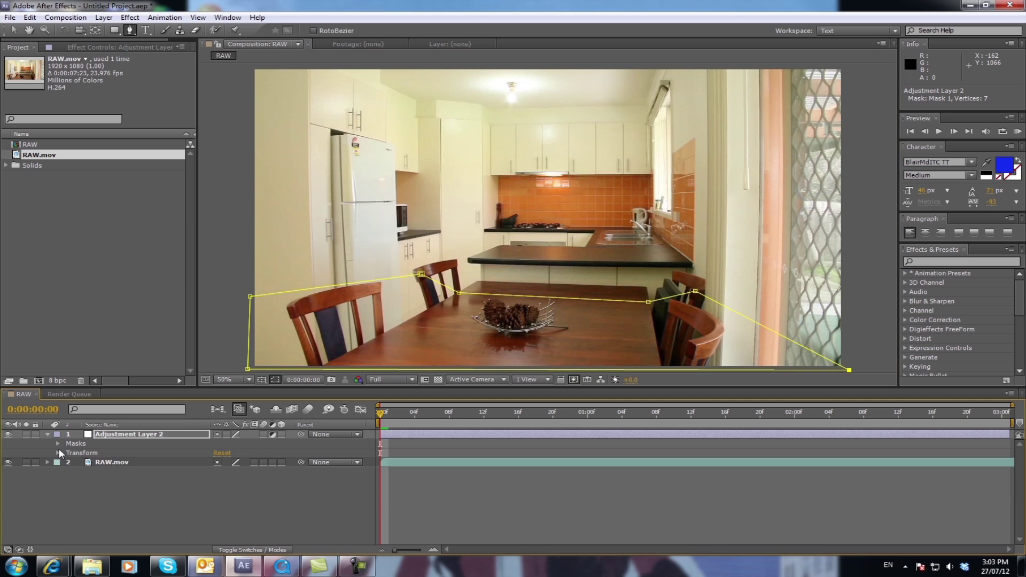
left_click(58, 444)
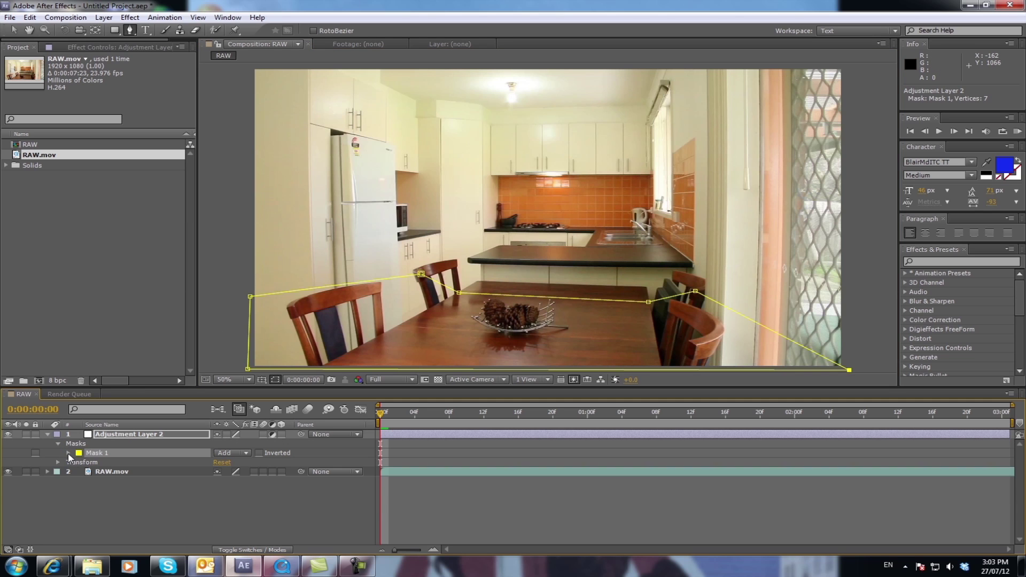
left_click(68, 453)
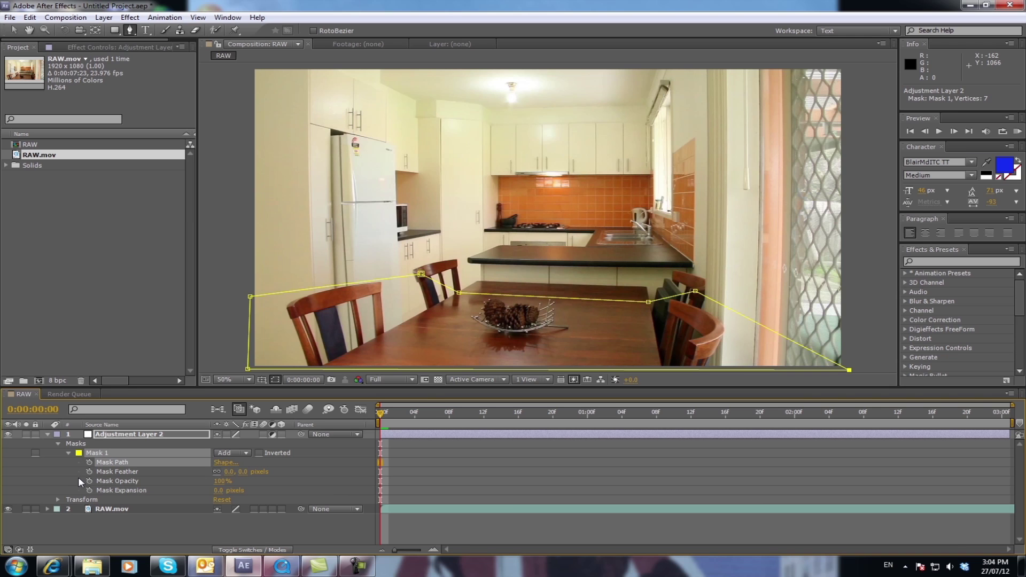
left_click(89, 462)
left_click(15, 31)
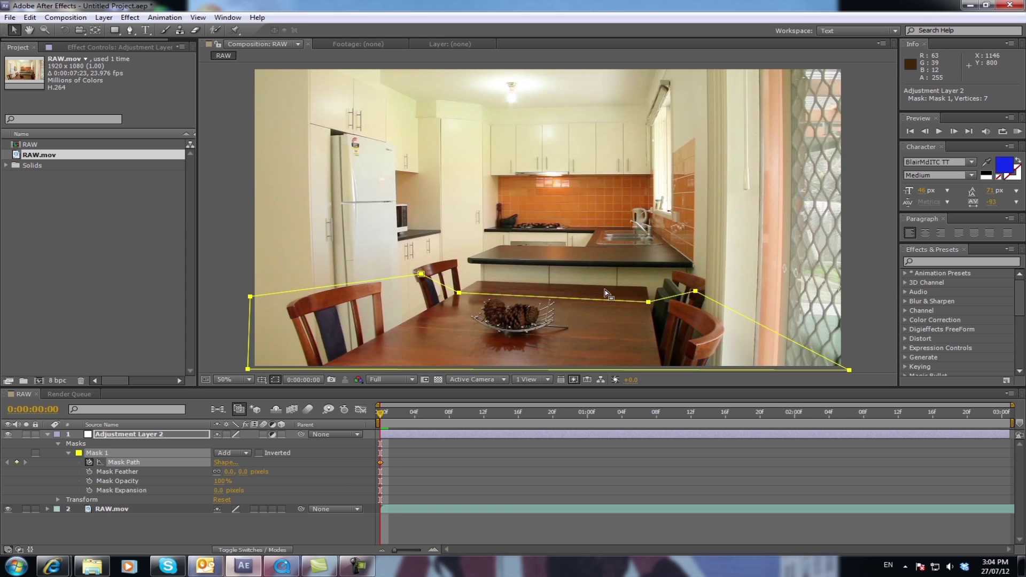
- Re-fit the table mask's points at 1, 2 and 3 seconds, then scrub back to check the interpolation
left_click_drag(380, 412, 585, 416)
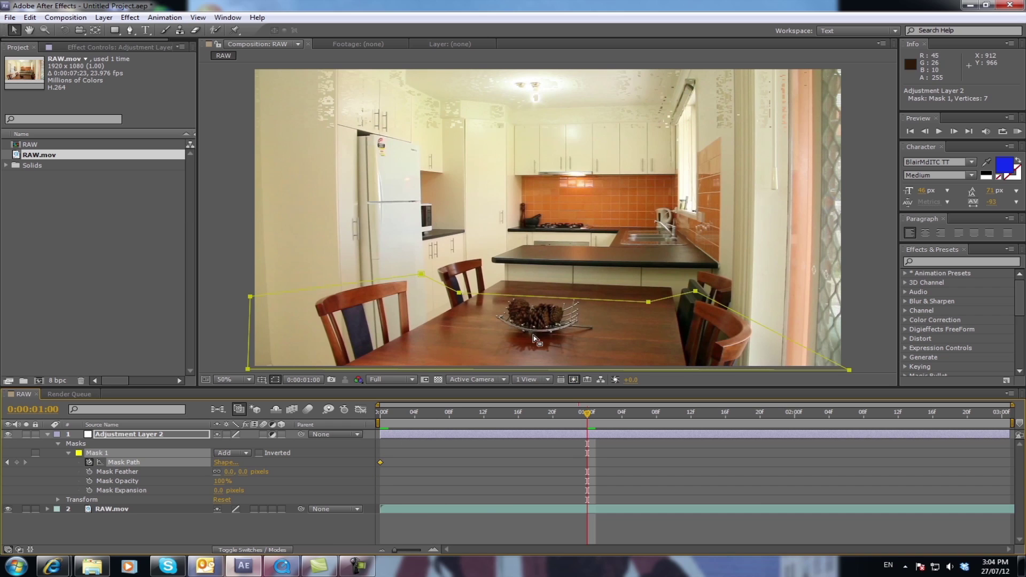
left_click(422, 275)
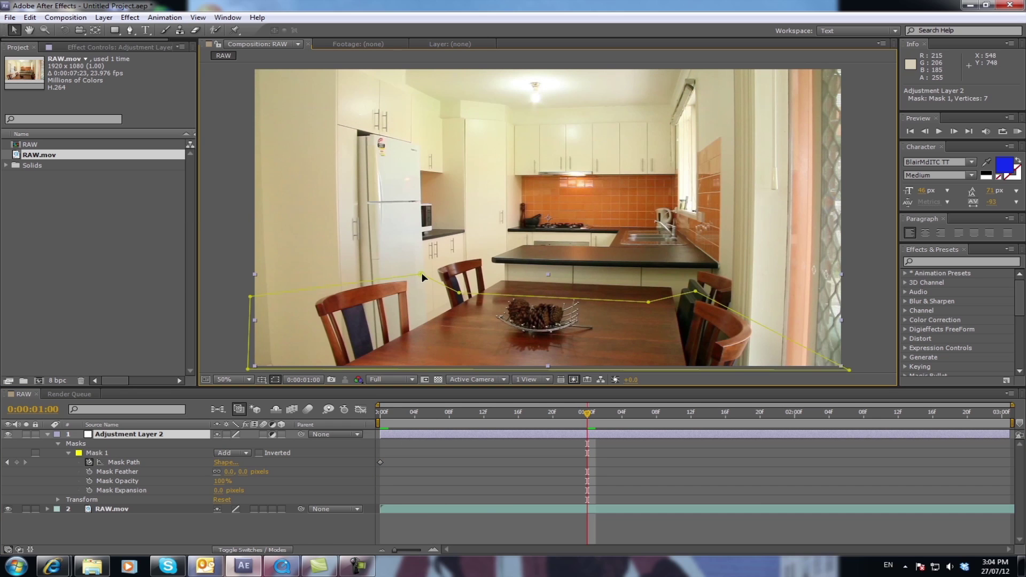
left_click_drag(422, 274, 487, 290)
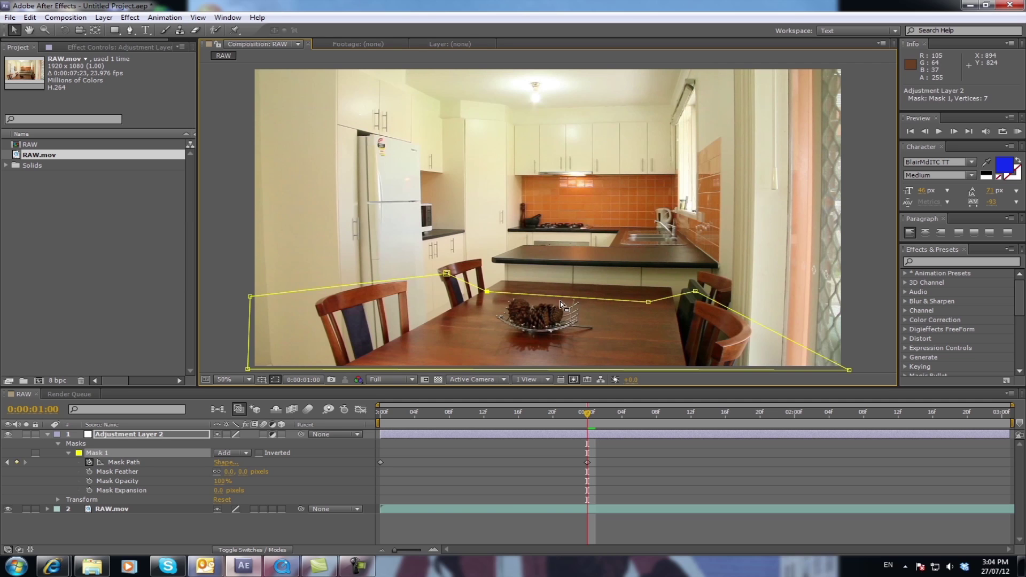
left_click_drag(647, 303, 721, 293)
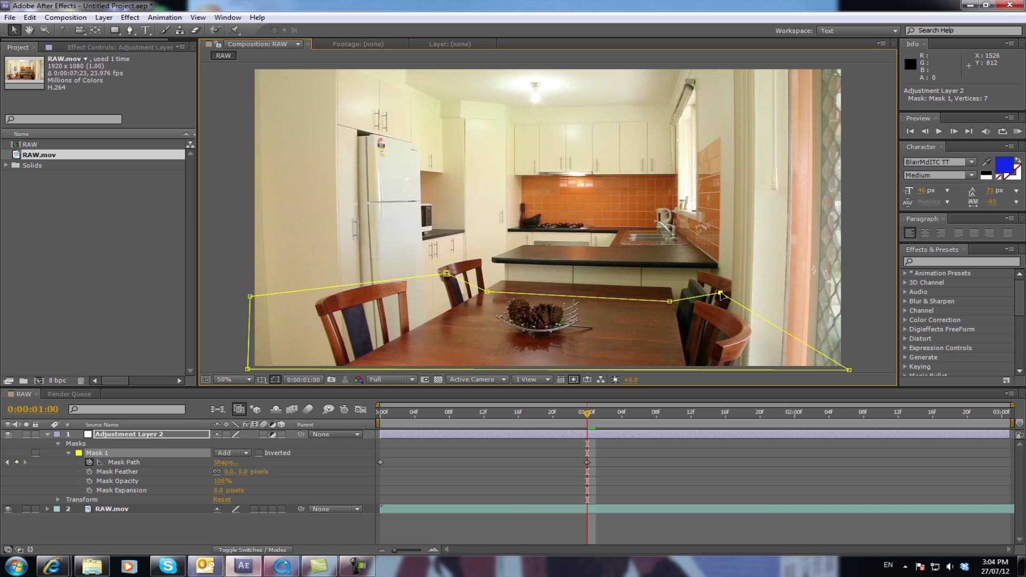
left_click_drag(588, 413, 794, 417)
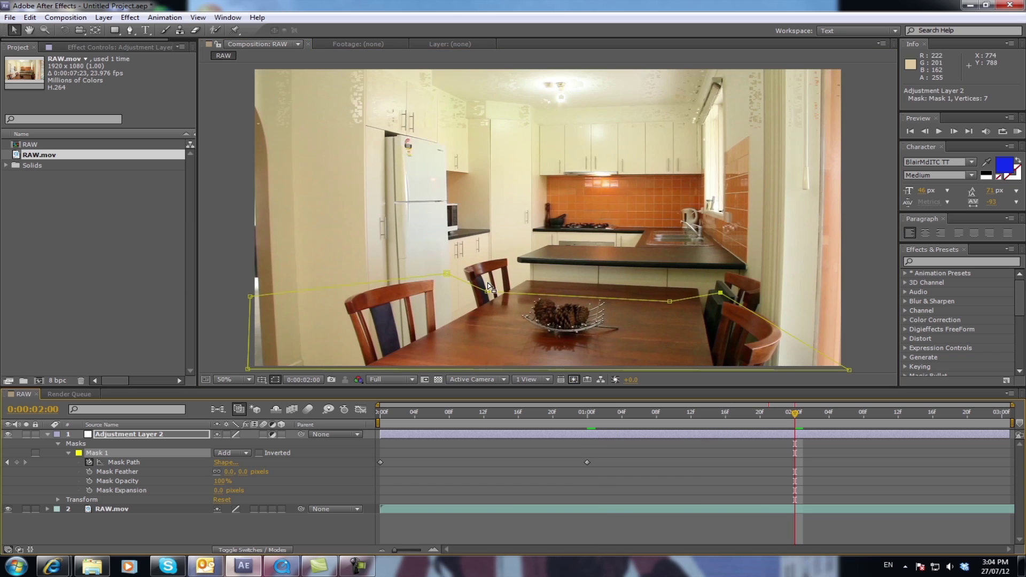
left_click_drag(447, 274, 507, 295)
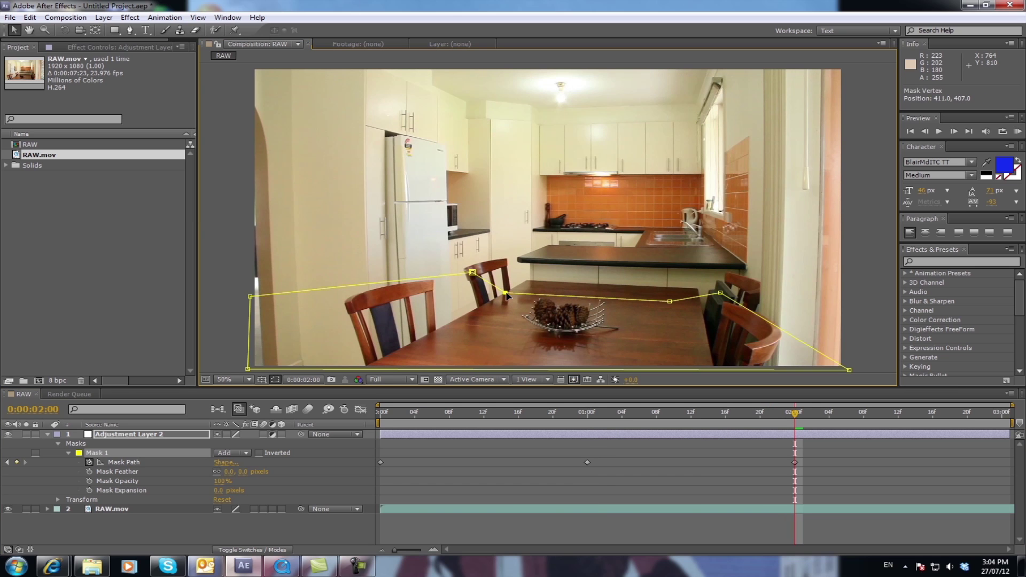
left_click_drag(670, 301, 746, 293)
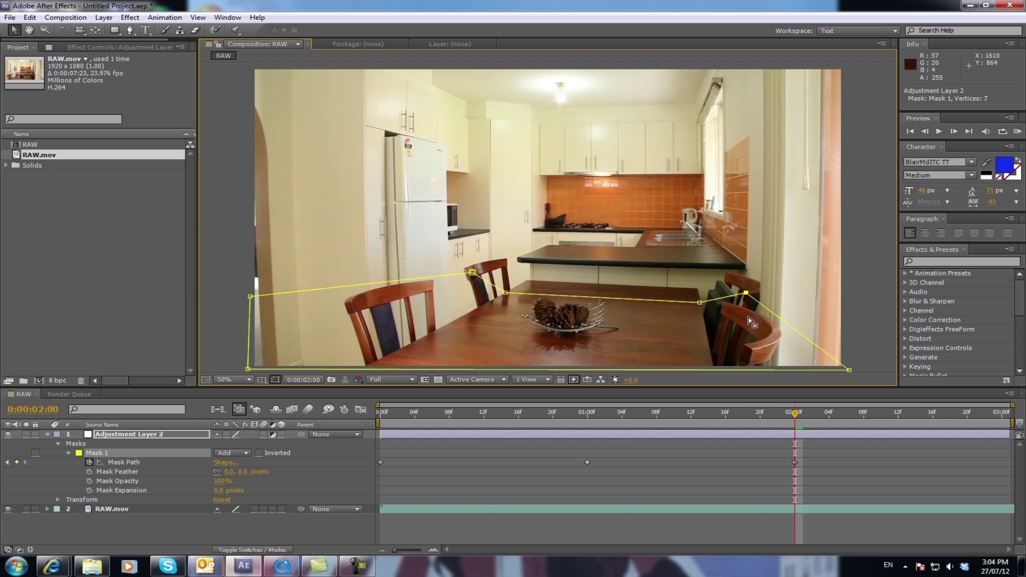
left_click_drag(795, 413, 1004, 412)
left_click_drag(473, 272, 534, 292)
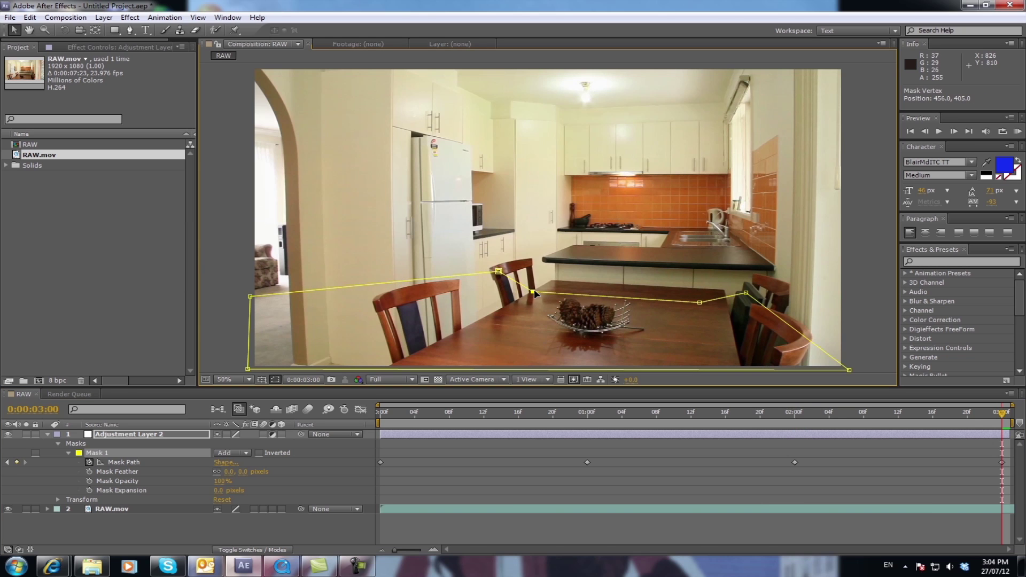
left_click_drag(699, 303, 775, 294)
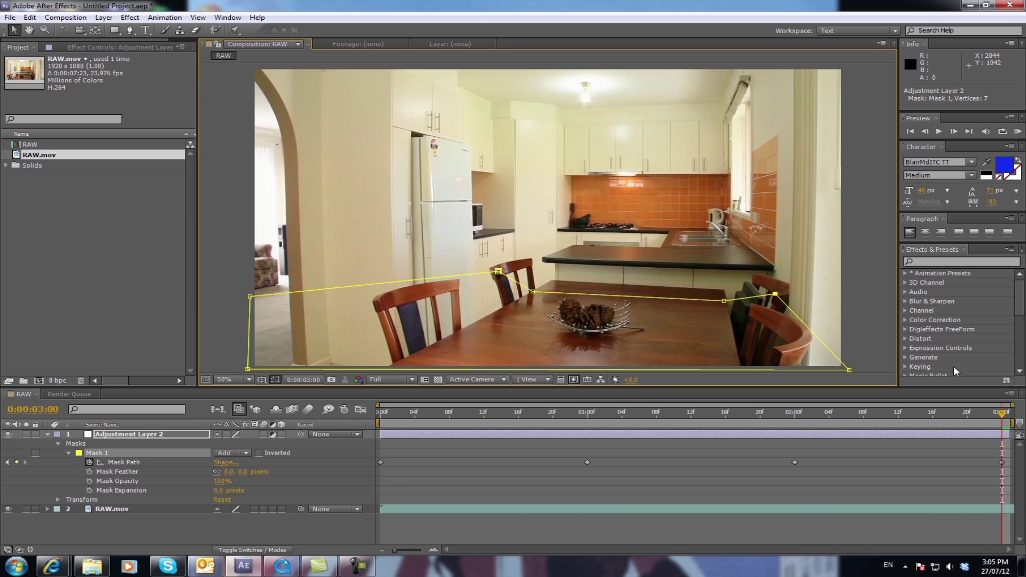
left_click_drag(1011, 419, 377, 449)
- Apply Fast Blur with Blurriness 30.2 to Adjustment Layer 2 and hide the mask outline to judge it
left_click(462, 460)
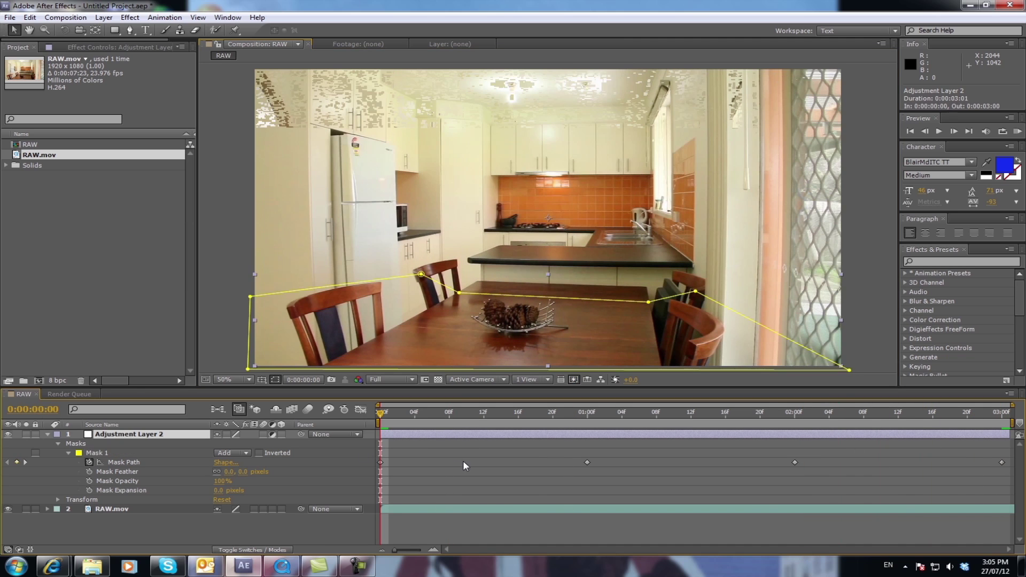
left_click(130, 17)
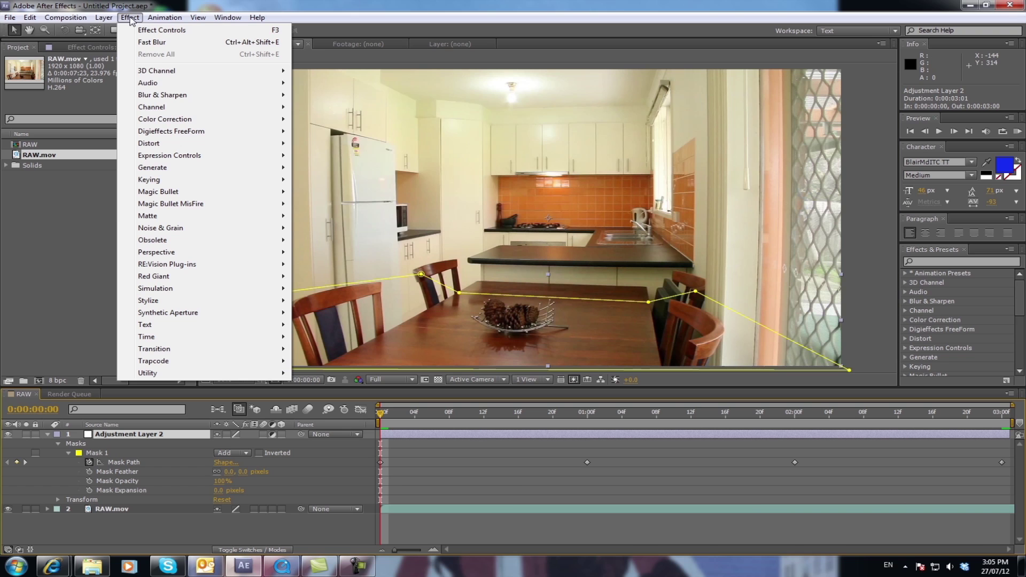
mouse_move(166, 96)
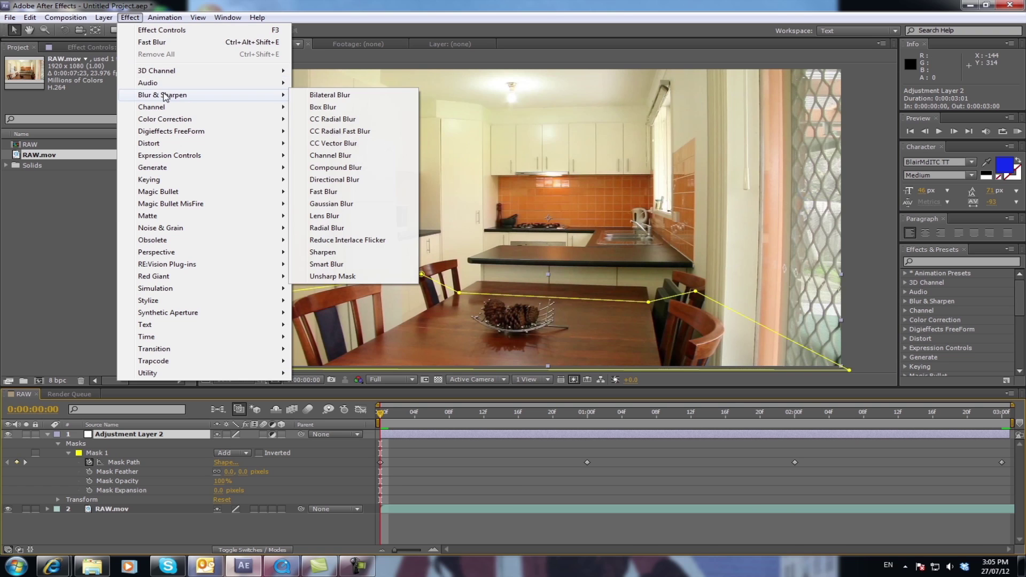
left_click(325, 193)
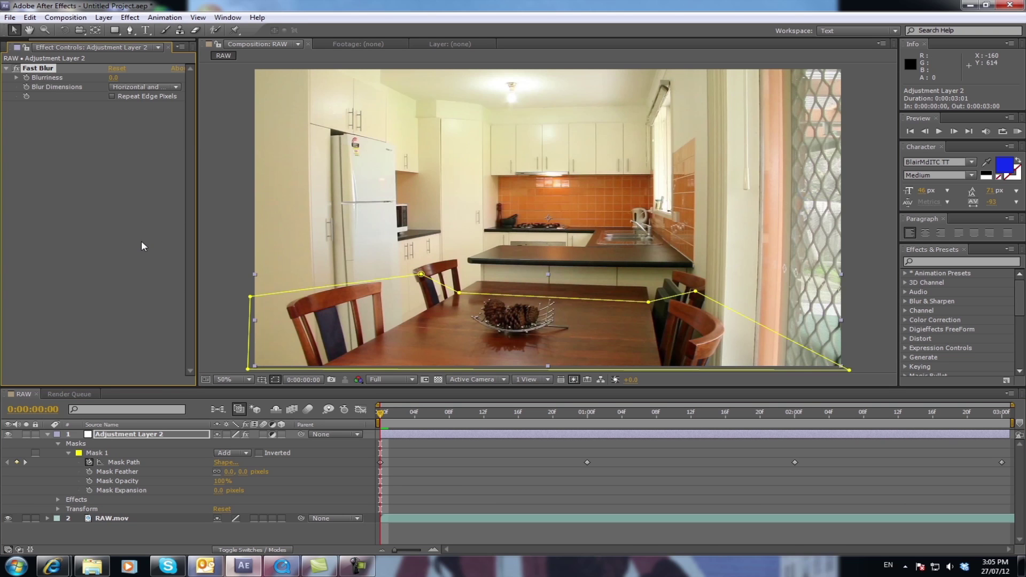
left_click(16, 78)
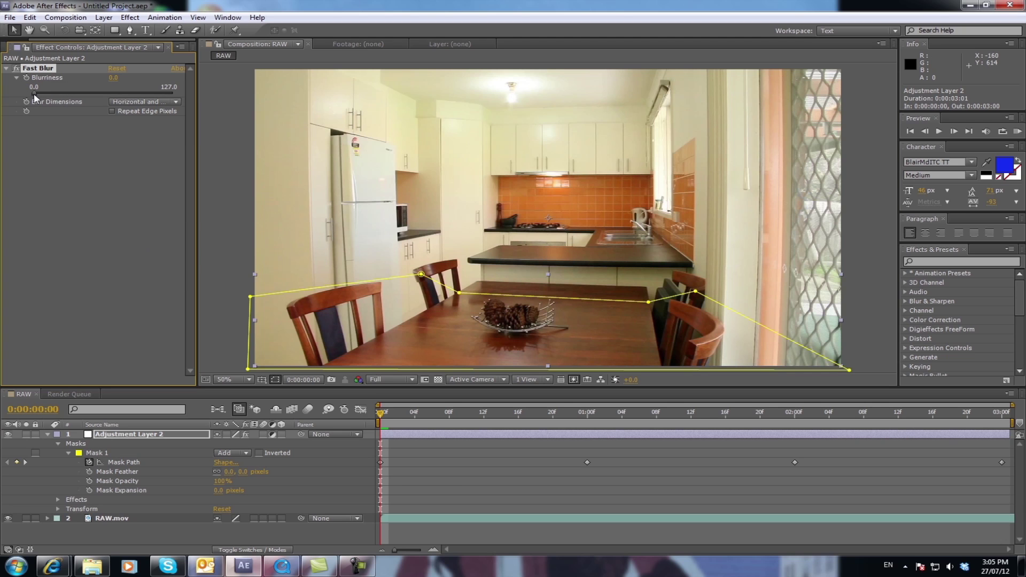
left_click_drag(34, 94, 68, 98)
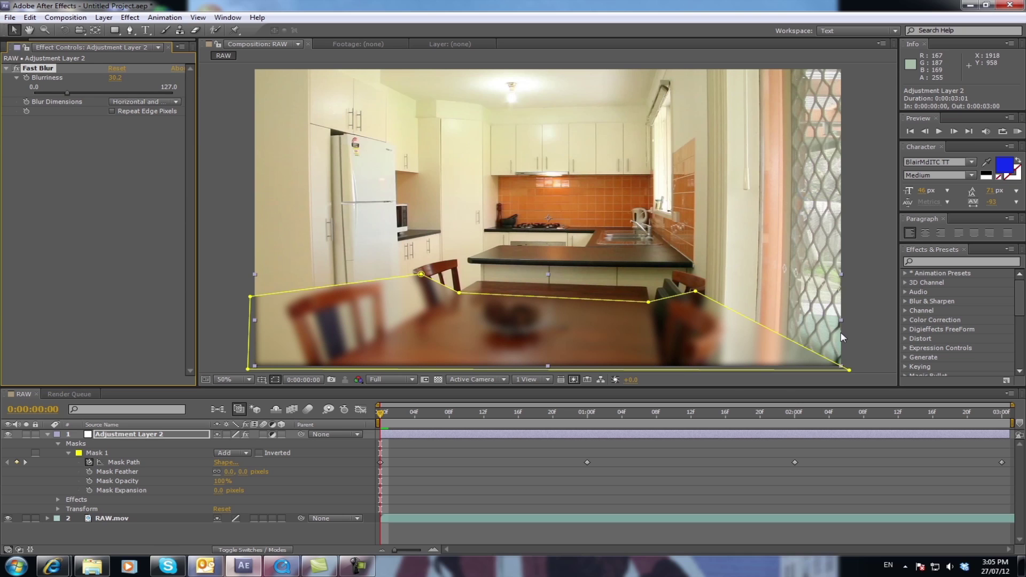
left_click(529, 500)
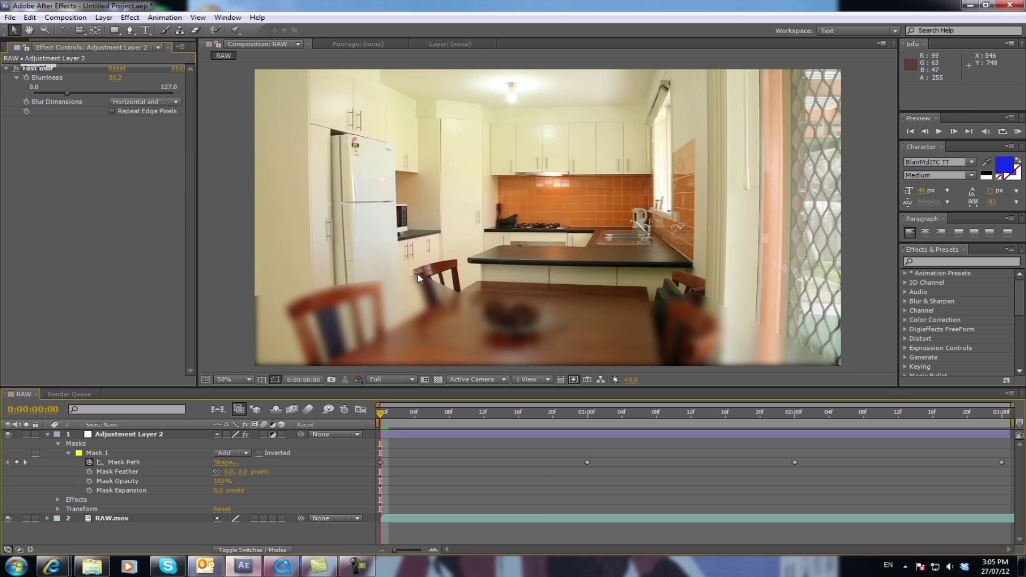
left_click(544, 296)
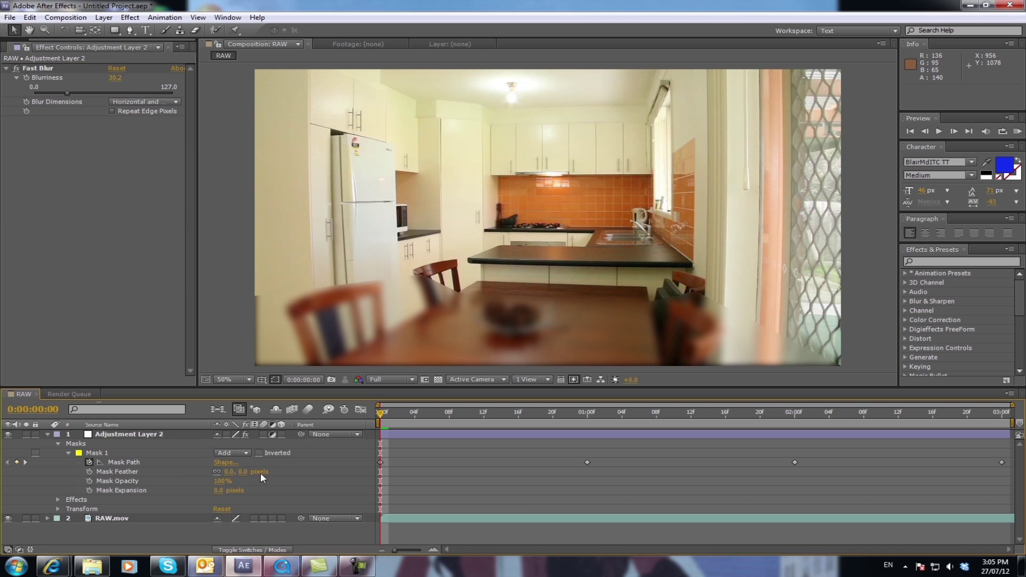
- Feather Mask 1 by 87 pixels and scrub the shot to review the softened edge
left_click_drag(243, 471, 250, 472)
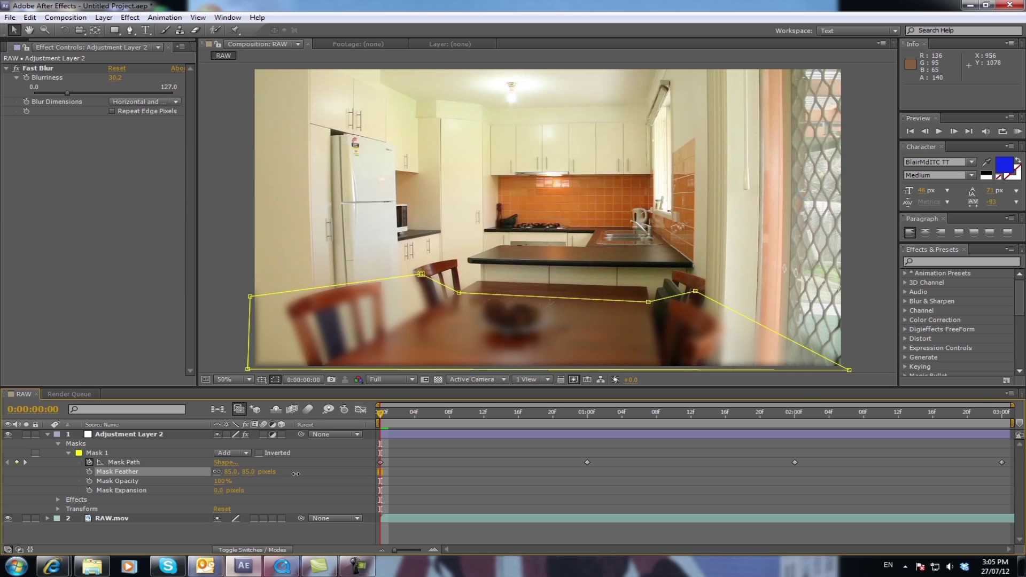
left_click(472, 489)
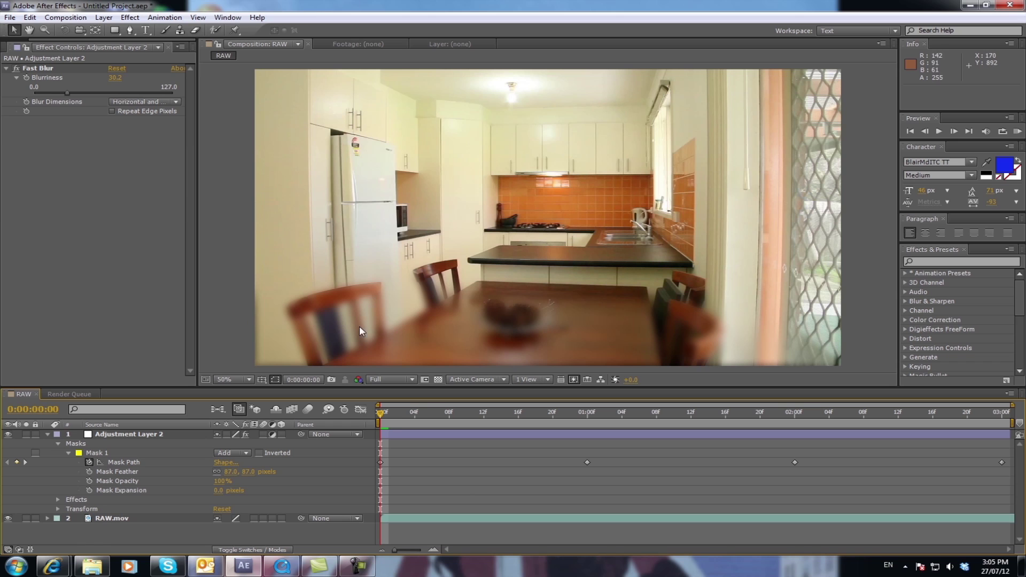
mouse_move(381, 416)
left_mouse_down()
mouse_move(453, 417)
mouse_move(367, 419)
mouse_move(686, 432)
mouse_move(381, 422)
left_mouse_up()
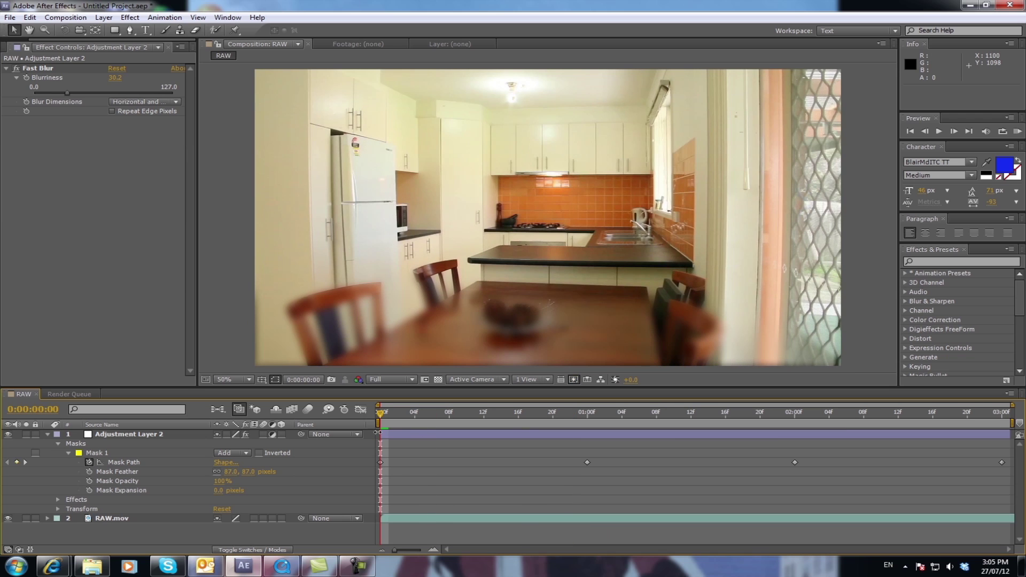
- Play a real-time preview of the finished kitchen pan
left_click(939, 131)
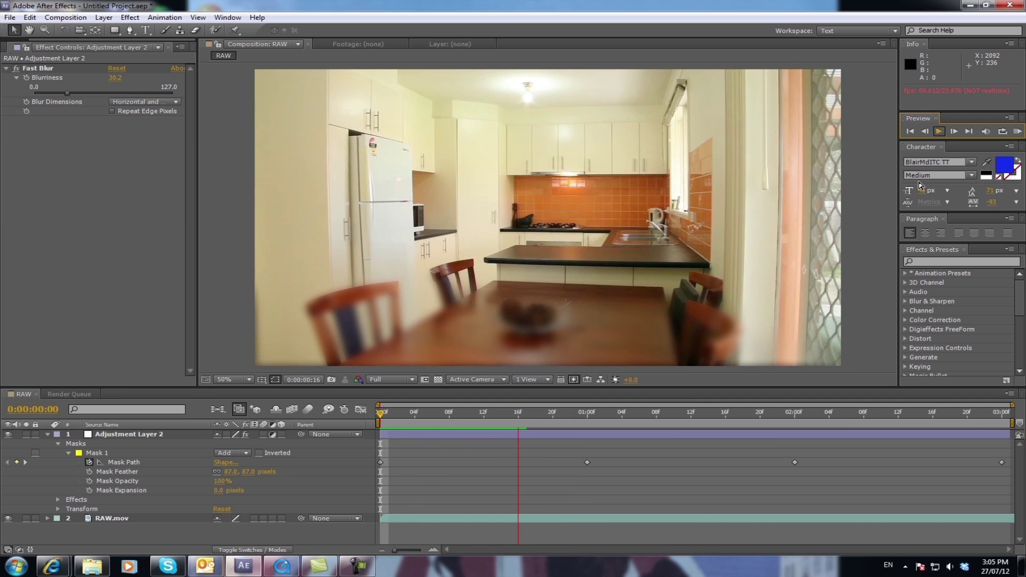